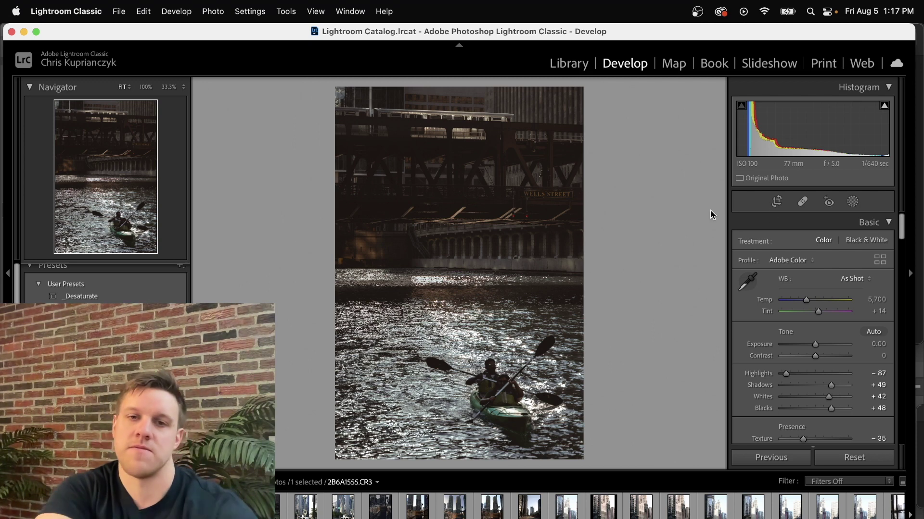
{"action": "left_click", "coordinate": [779, 202]}
{"action": "left_click", "coordinate": [849, 244]}
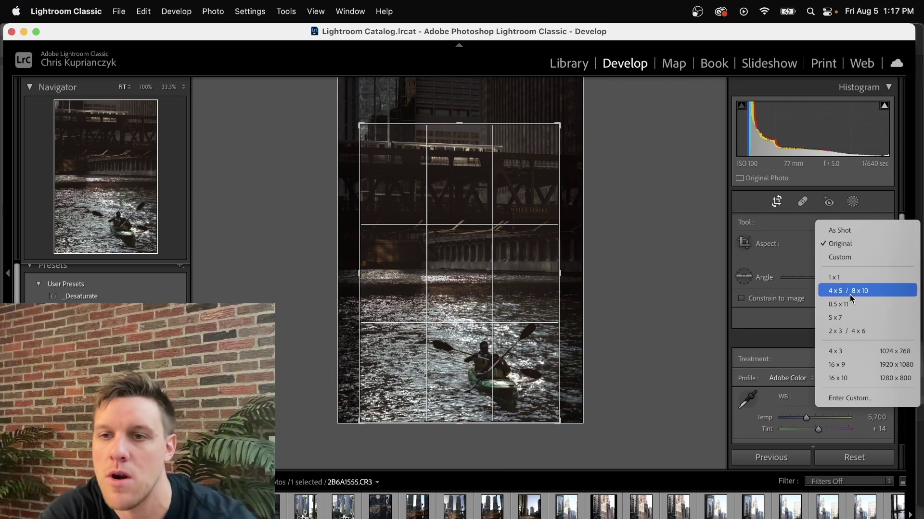
{"action": "left_click", "coordinate": [849, 291]}
{"action": "mouse_move", "coordinate": [499, 305]}
{"action": "left_mouse_down"}
{"action": "mouse_move", "coordinate": [500, 286]}
{"action": "mouse_move", "coordinate": [500, 313]}
{"action": "mouse_move", "coordinate": [499, 303]}
{"action": "left_mouse_up"}
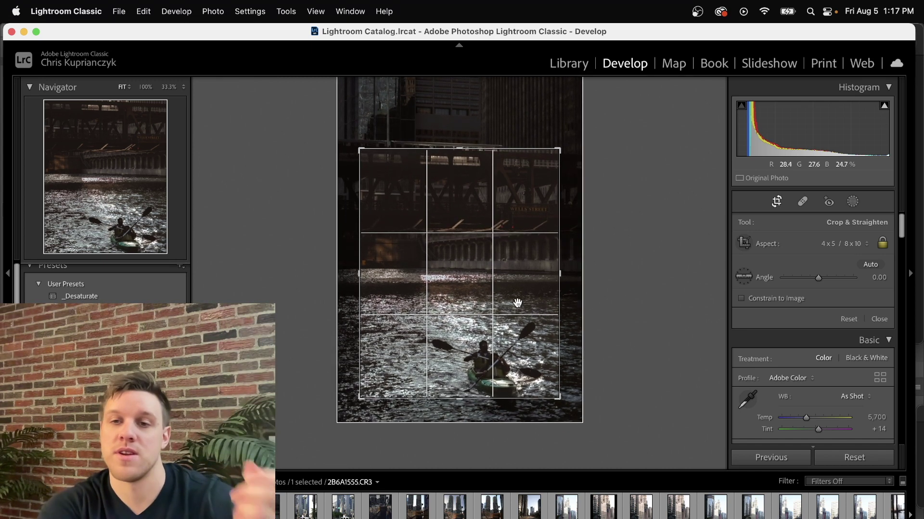
{"action": "left_click", "coordinate": [800, 193]}
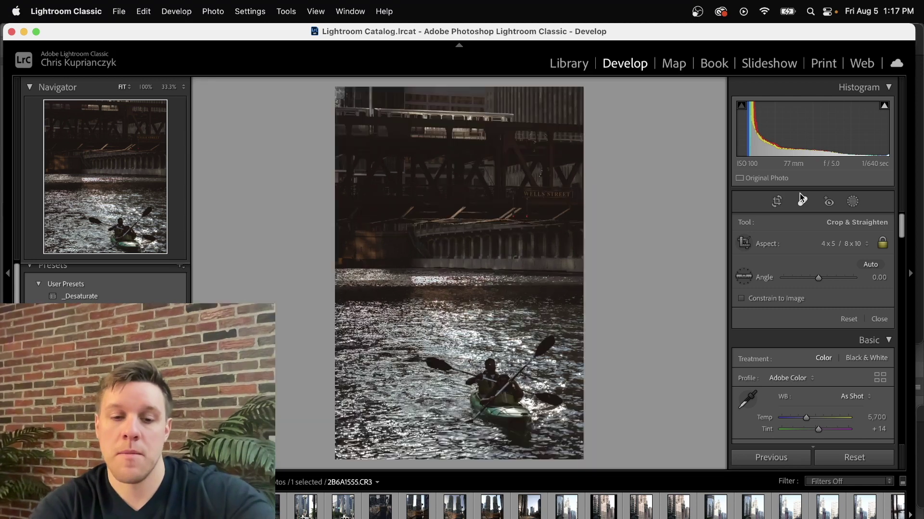
{"action": "key", "text": "super+z"}
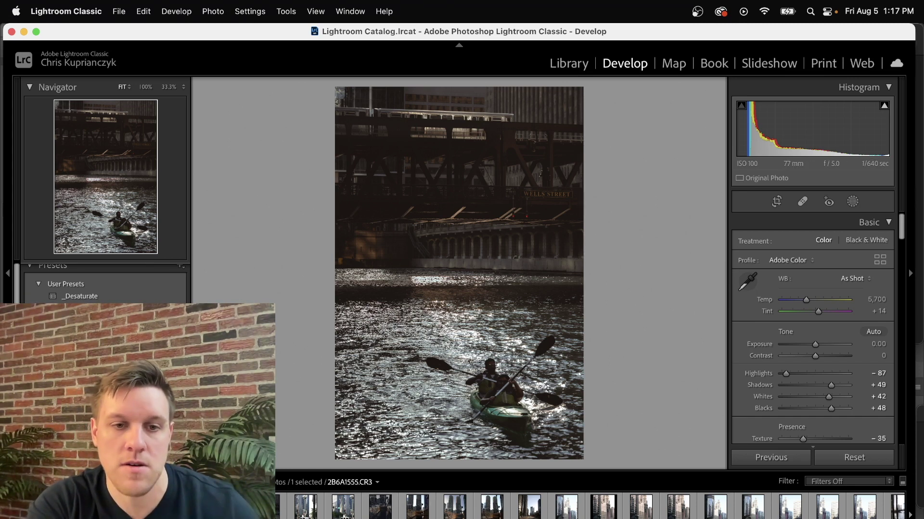
- Send the kayak photo to Adobe Photoshop 2022 as the editable copy 2B6A1555-2
{"action": "right_click", "coordinate": [197, 153]}
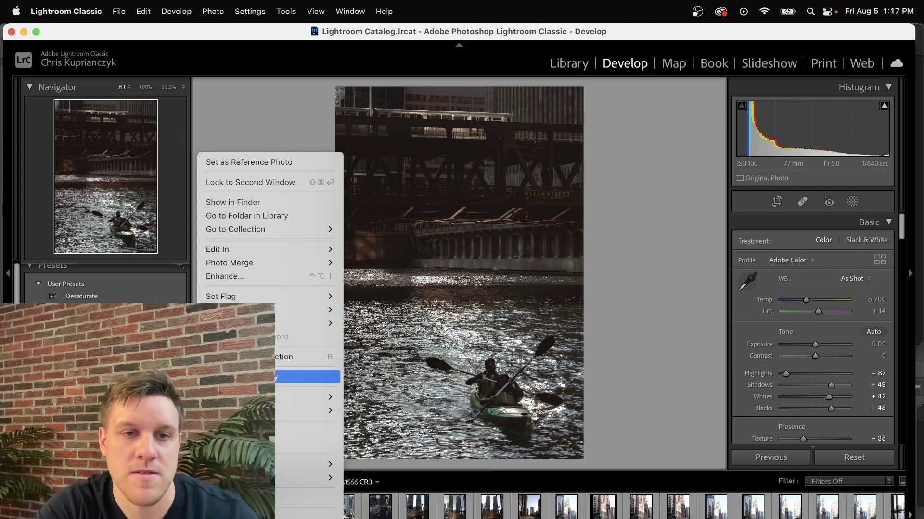
{"action": "mouse_move", "coordinate": [311, 253]}
{"action": "left_click", "coordinate": [358, 250]}
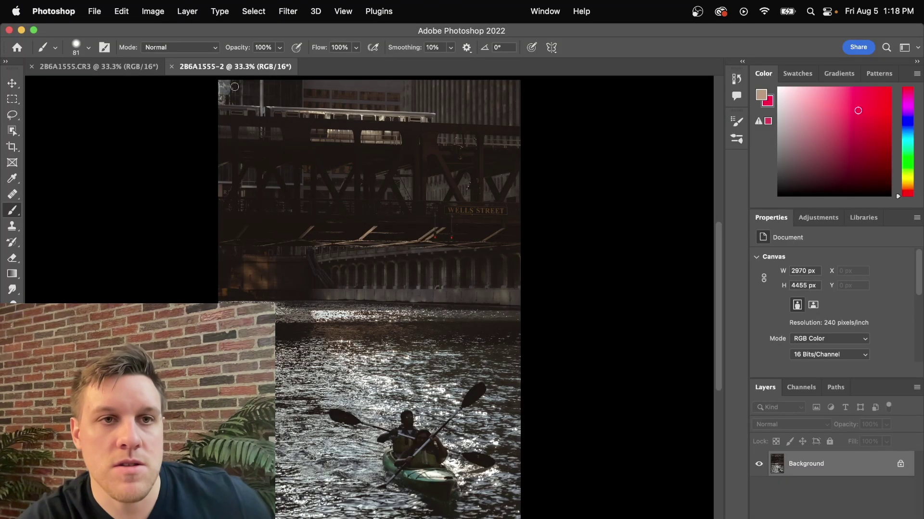
- Widen the kayak photo's canvas to 3564 × 4455 px with a Black extension colour
{"action": "left_click", "coordinate": [153, 11]}
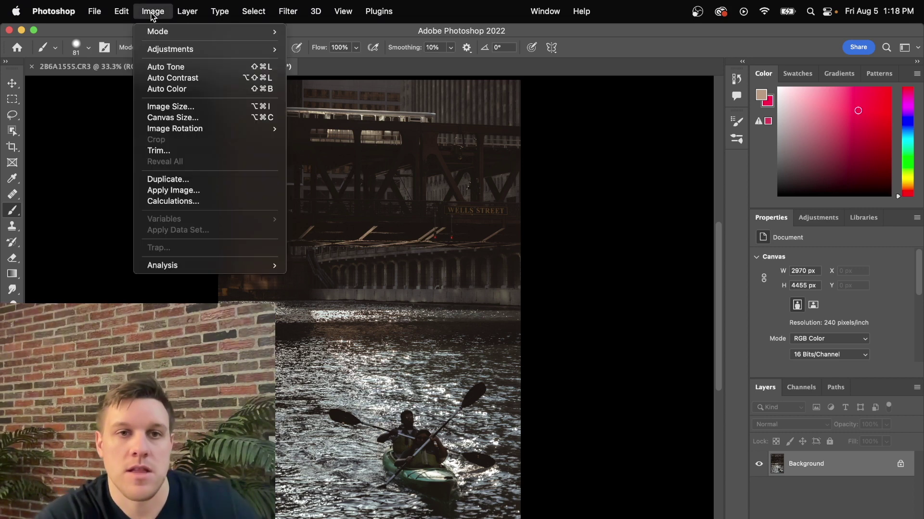
{"action": "left_click", "coordinate": [183, 118]}
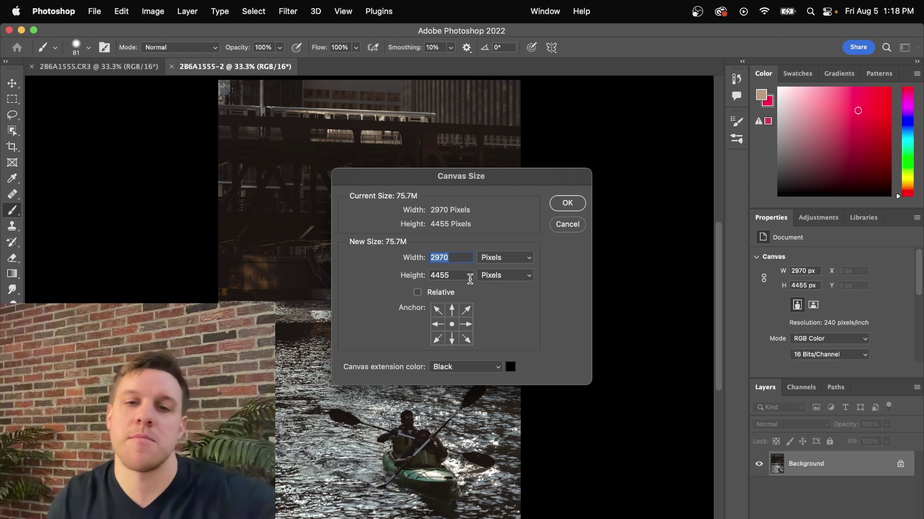
{"action": "double_click", "coordinate": [465, 277]}
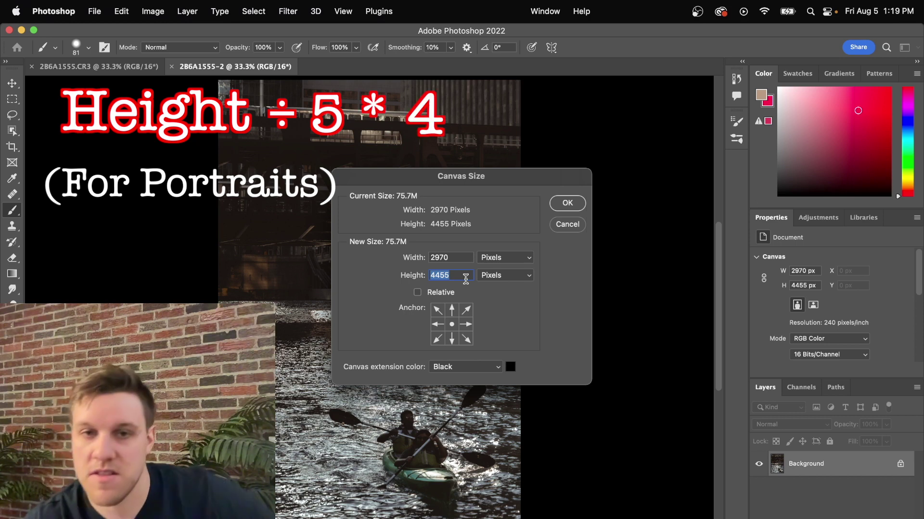
{"action": "double_click", "coordinate": [440, 258]}
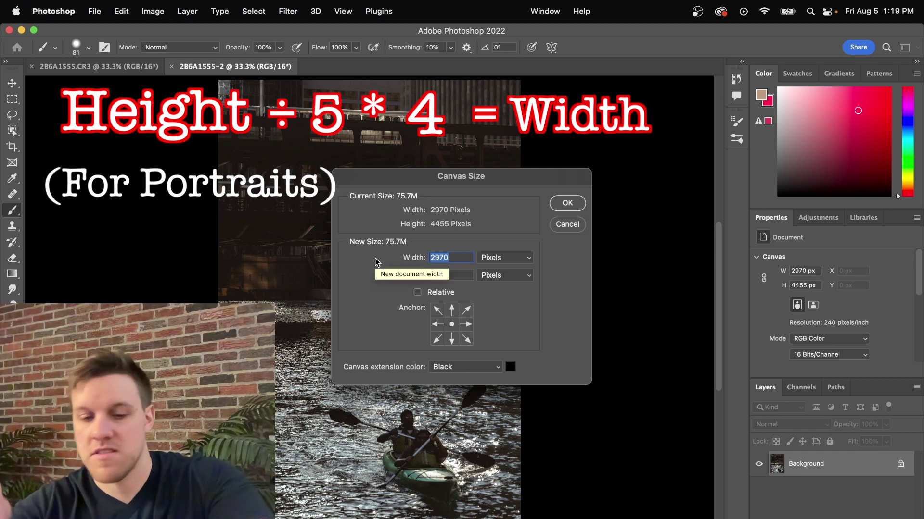
{"action": "type", "text": "3"}
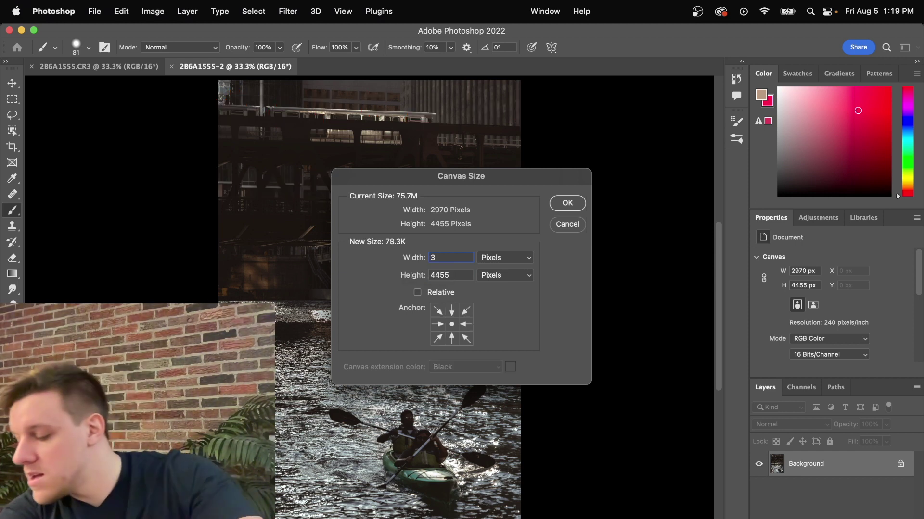
{"action": "type", "text": "564"}
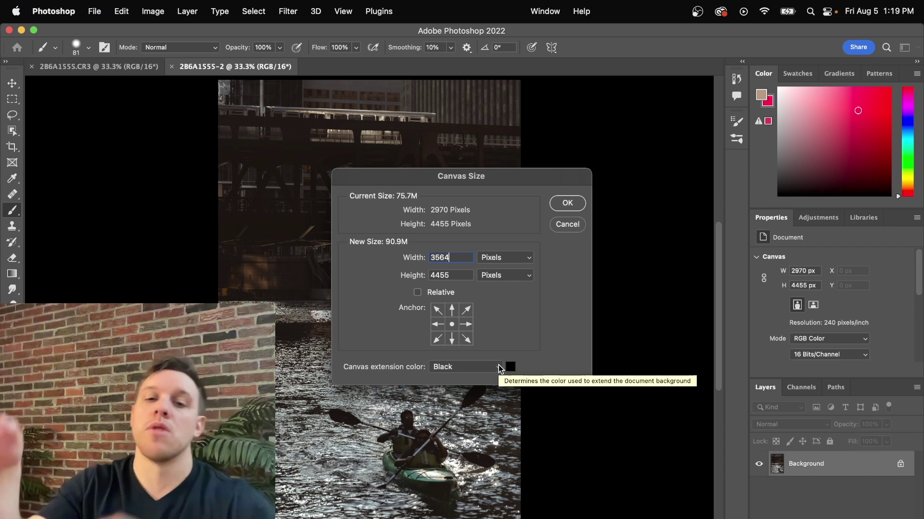
{"action": "left_click", "coordinate": [499, 365]}
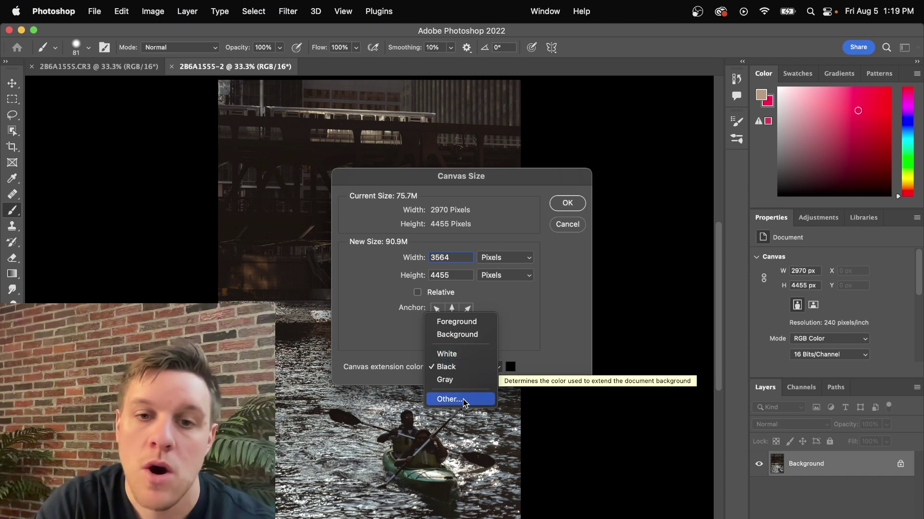
{"action": "left_click", "coordinate": [568, 338]}
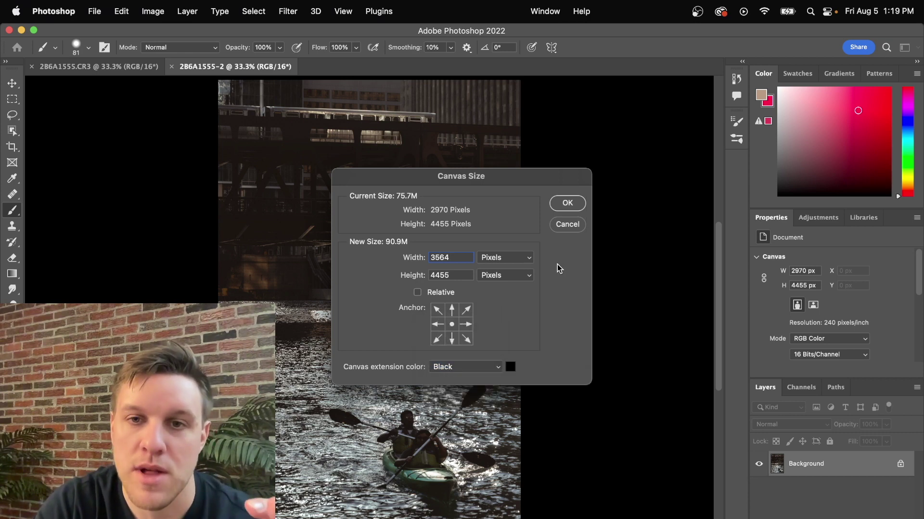
{"action": "left_click", "coordinate": [568, 203]}
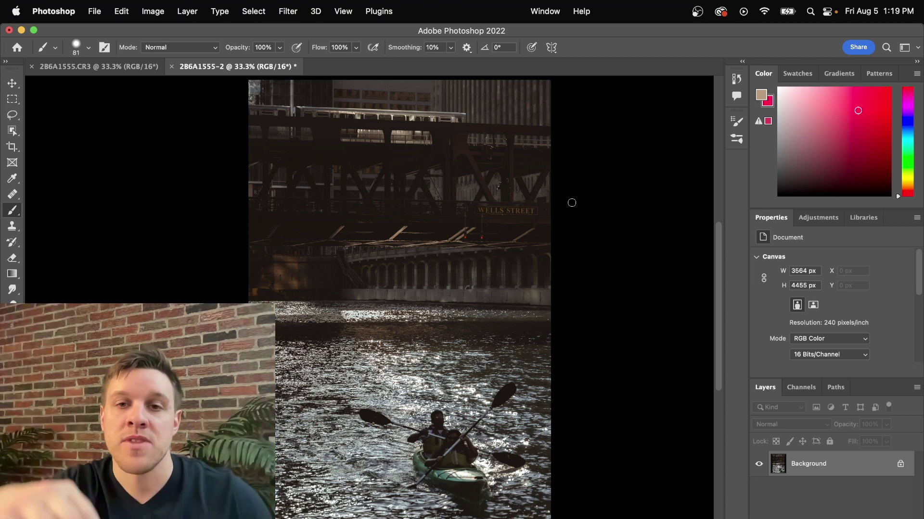
- Save and close the widened kayak document, then return to Lightroom Classic
{"action": "left_click", "coordinate": [171, 67]}
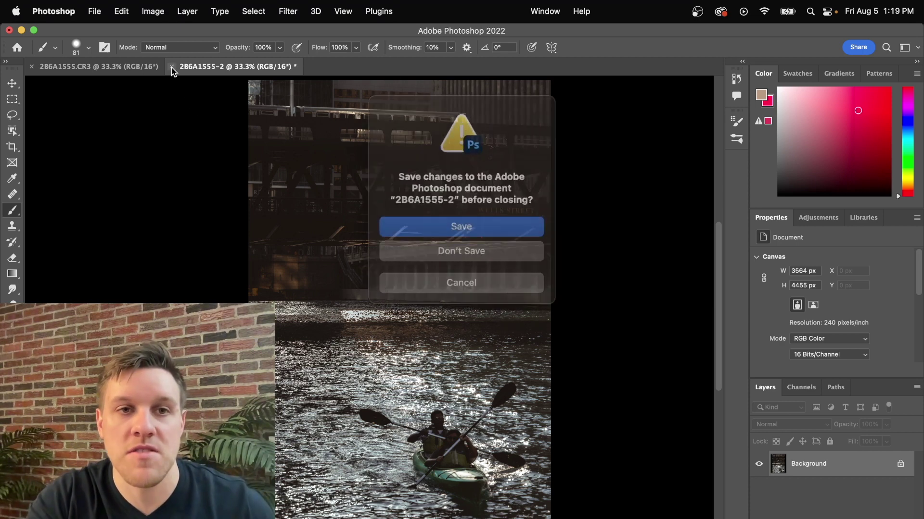
{"action": "left_click", "coordinate": [475, 223]}
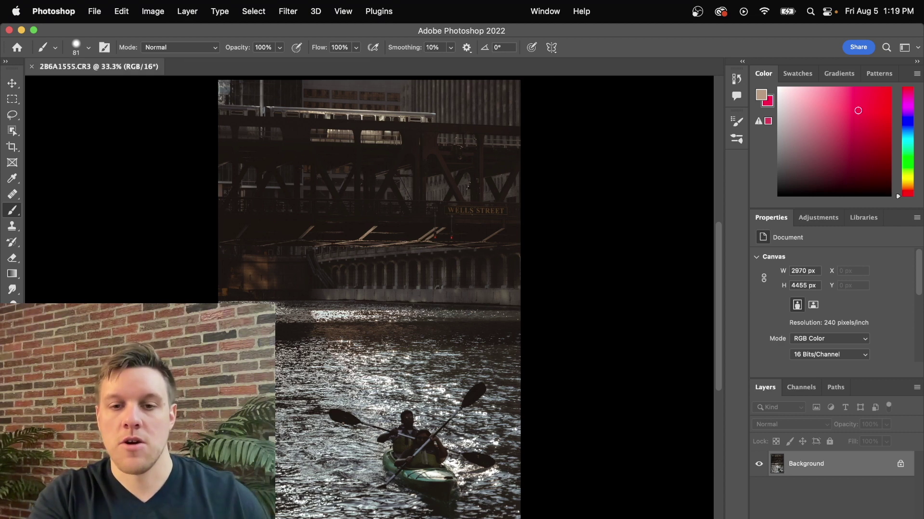
{"action": "key", "text": "super+Tab"}
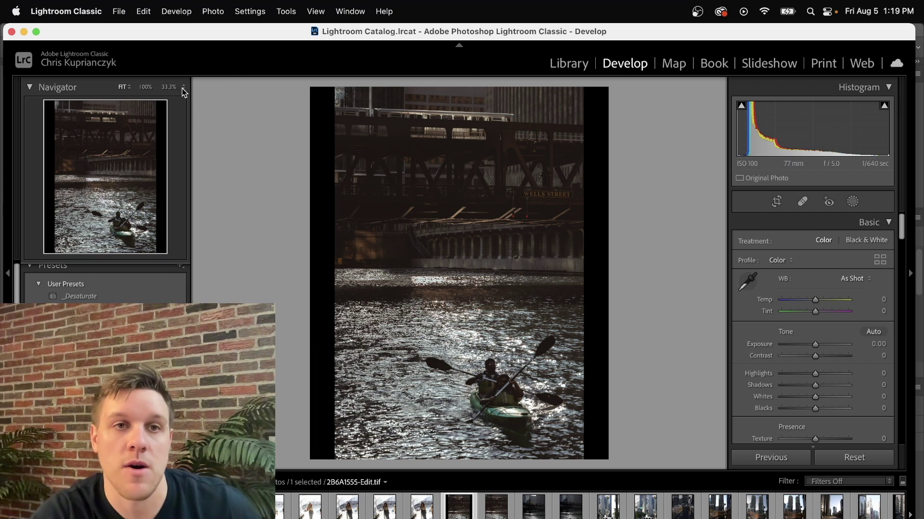
- Export the black-bordered 2B6A1555-Edit.tif from the File menu
{"action": "left_click", "coordinate": [143, 13]}
{"action": "mouse_move", "coordinate": [119, 11]}
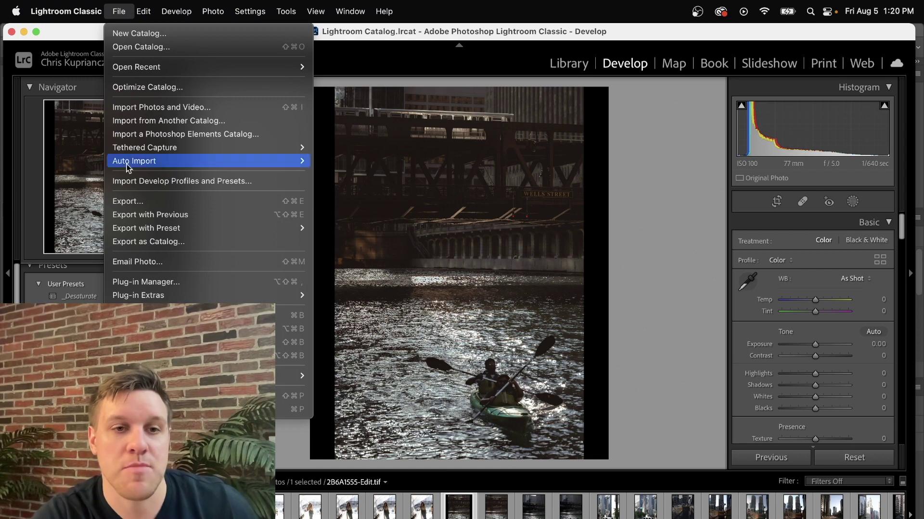
{"action": "left_click", "coordinate": [142, 201]}
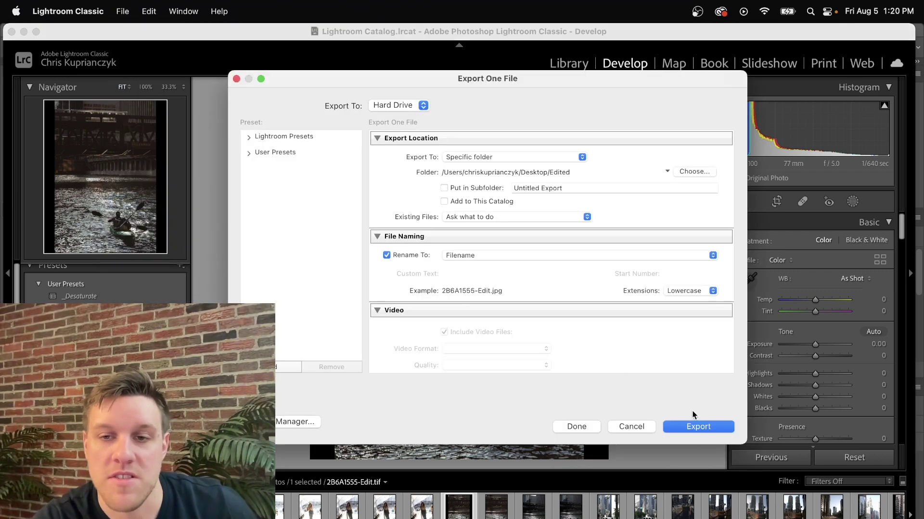
{"action": "left_click", "coordinate": [706, 426]}
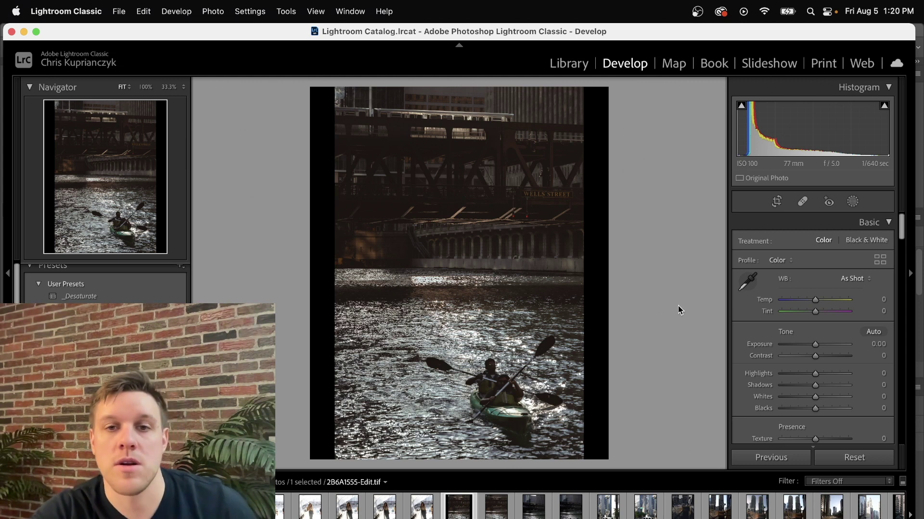
- Compare the original 2B6A1555.CR3 before and after, then view the padded TIFF copy
{"action": "left_click", "coordinate": [491, 510]}
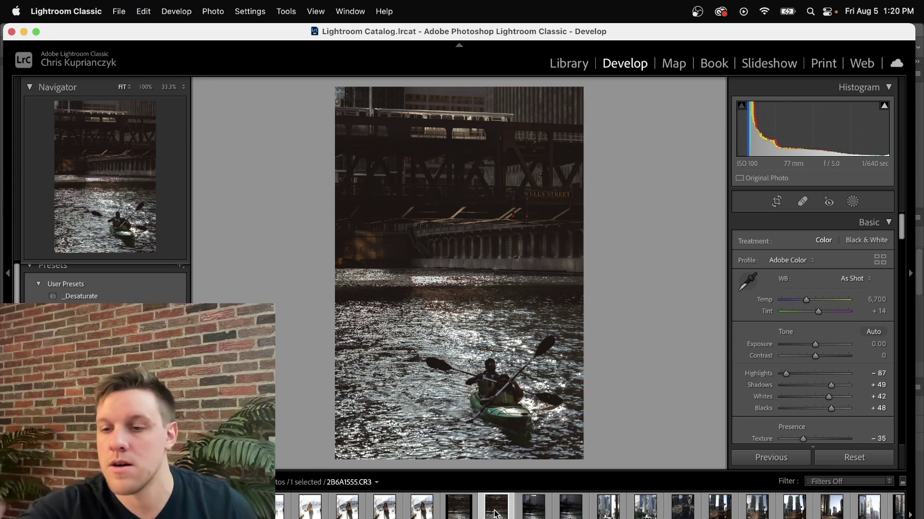
{"action": "key", "text": "Left"}
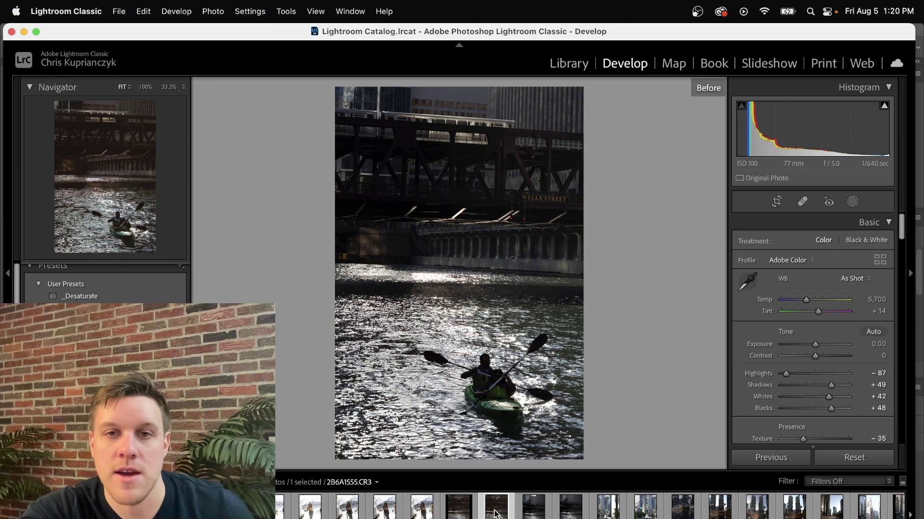
{"action": "left_click", "coordinate": [463, 514]}
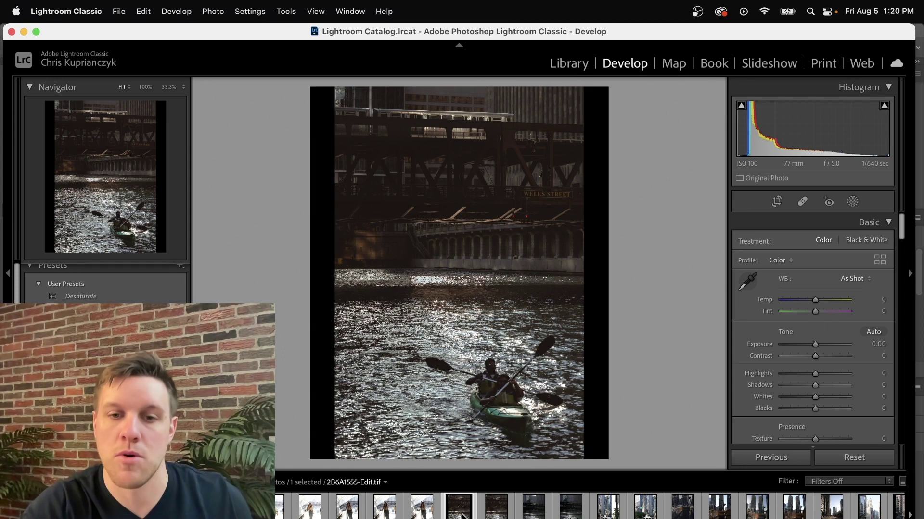
{"action": "scroll", "coordinate": [671, 510], "scroll_direction": "down", "scroll_amount": 3}
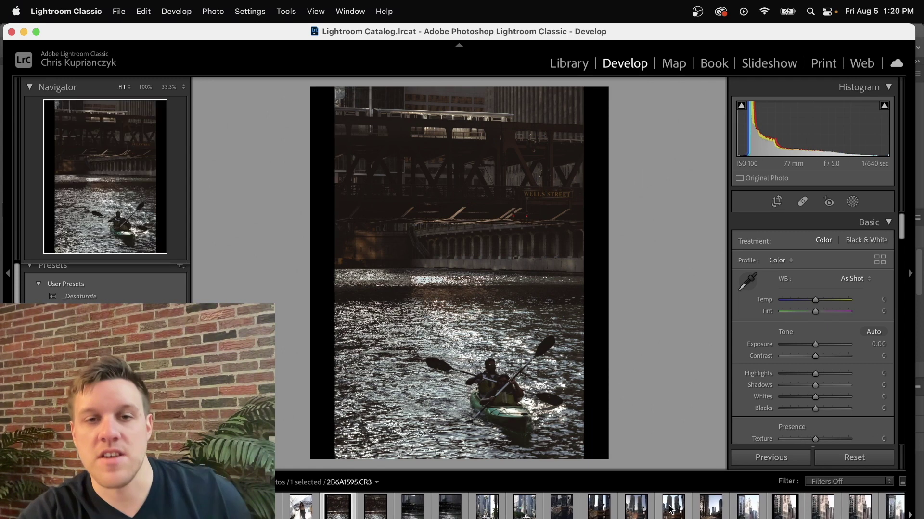
{"action": "scroll", "coordinate": [671, 509], "scroll_direction": "down", "scroll_amount": 5}
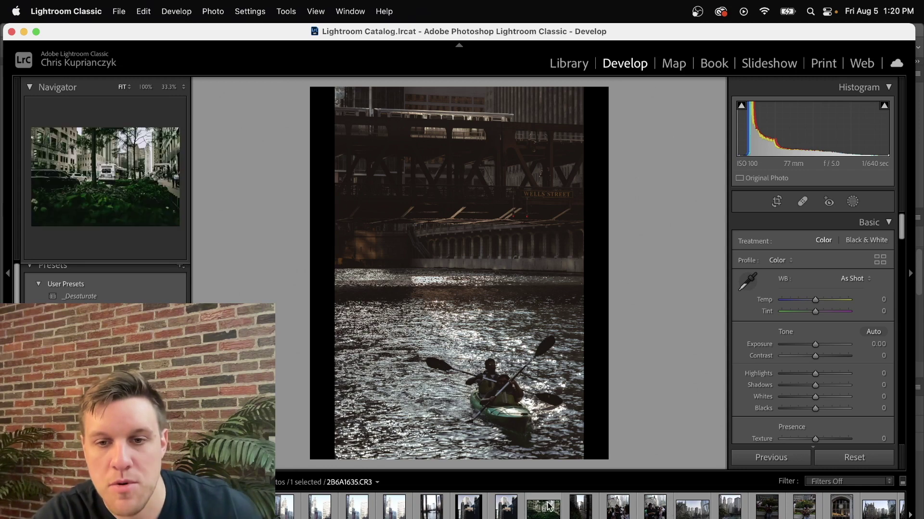
- Open the green street photo 2B6A1635.CR3 in Photoshop 2022 as a 5416 × 3611 px document
{"action": "left_click", "coordinate": [547, 508]}
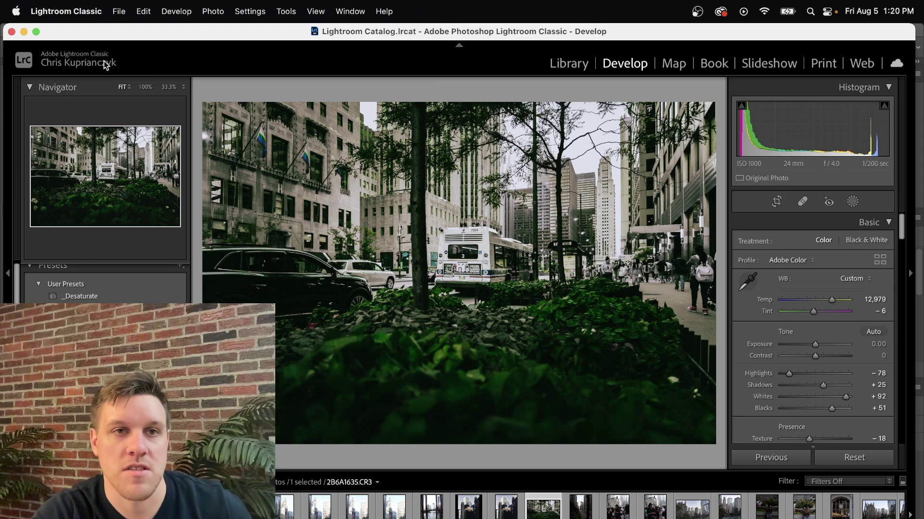
{"action": "right_click", "coordinate": [554, 452]}
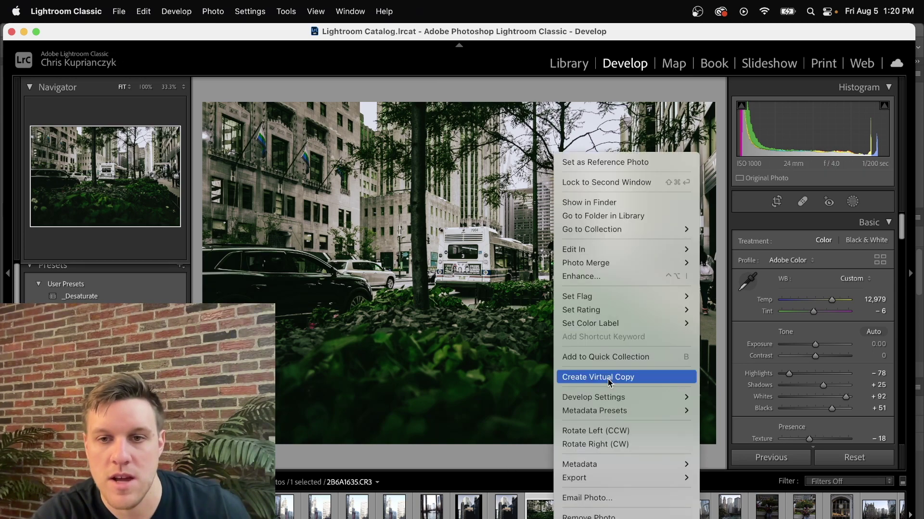
{"action": "left_click", "coordinate": [705, 255]}
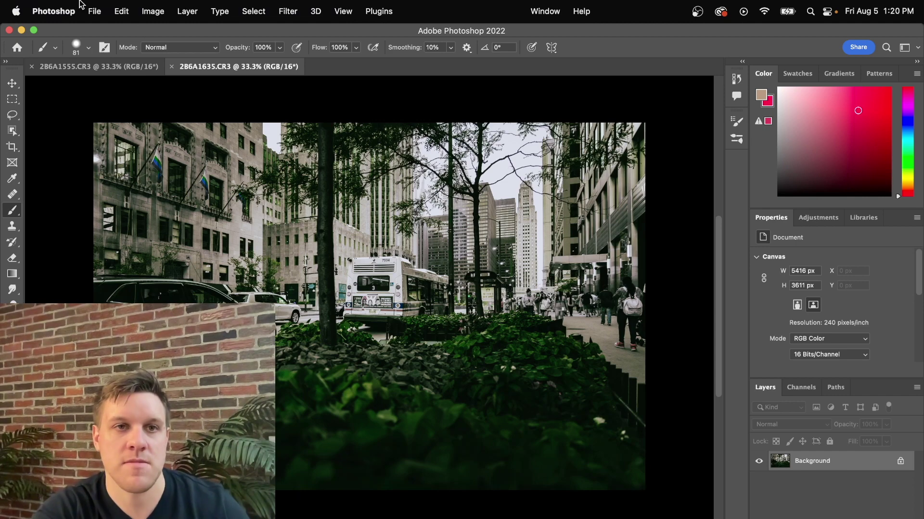
- Extend the street photo's canvas height to 6770 px with black bands above and below
{"action": "left_click", "coordinate": [121, 12]}
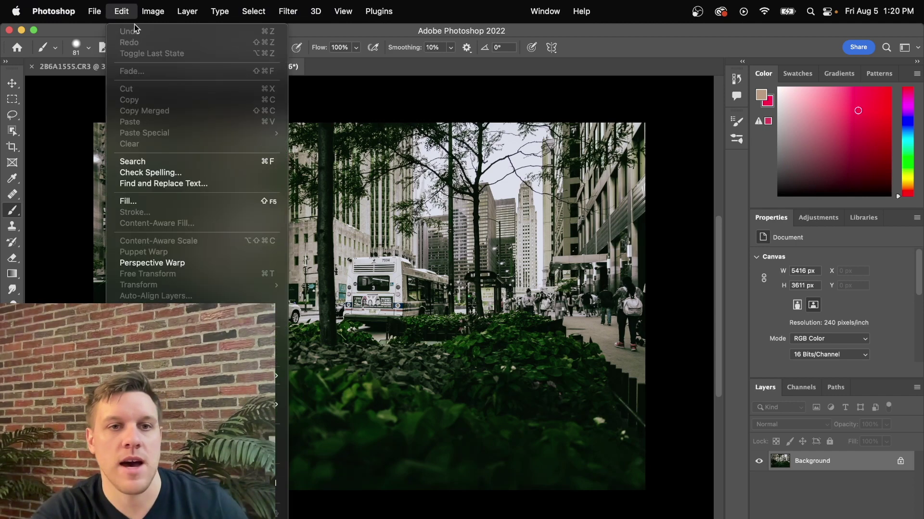
{"action": "mouse_move", "coordinate": [153, 12]}
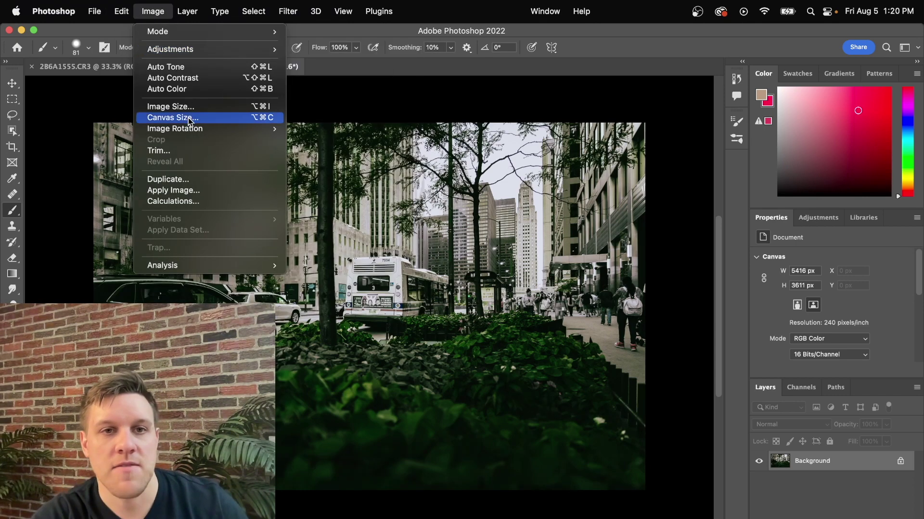
{"action": "left_click", "coordinate": [189, 119]}
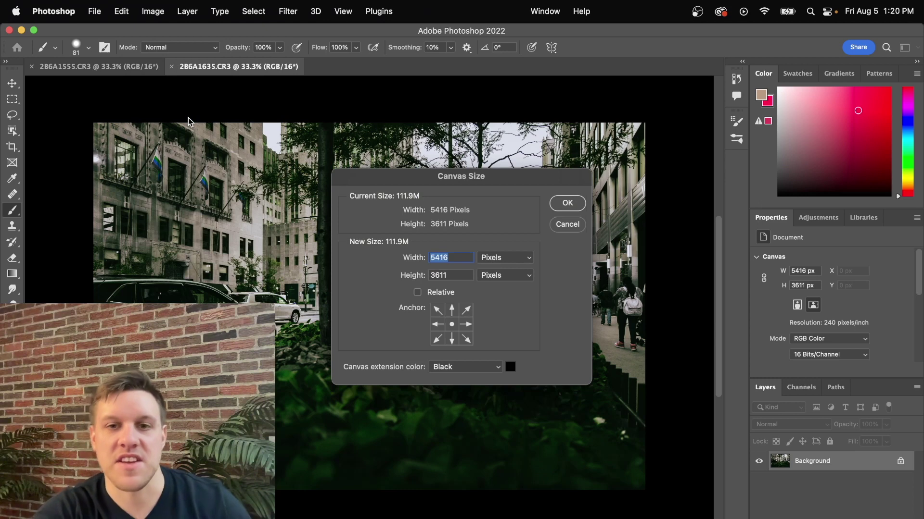
{"action": "double_click", "coordinate": [455, 274]}
{"action": "type", "text": "6770"}
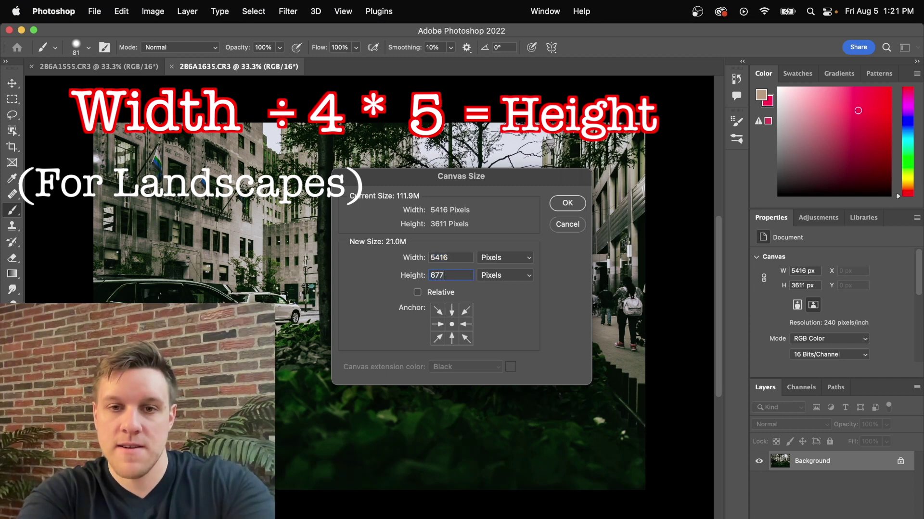
{"action": "left_click", "coordinate": [567, 203]}
{"action": "scroll", "coordinate": [563, 235], "scroll_direction": "down", "scroll_amount": 5}
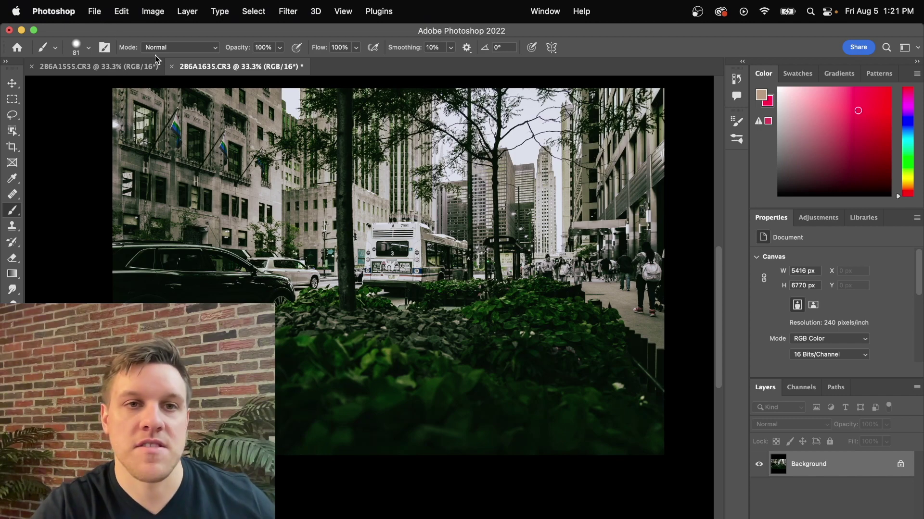
- Save and close the padded street photo, then switch back to Lightroom Classic
{"action": "left_click", "coordinate": [172, 67]}
{"action": "left_click", "coordinate": [485, 221]}
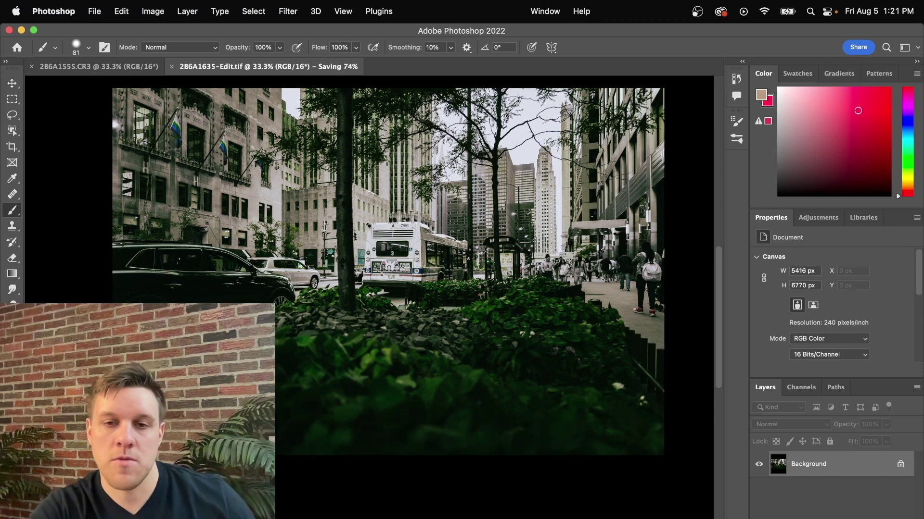
{"action": "key", "text": "super+Tab"}
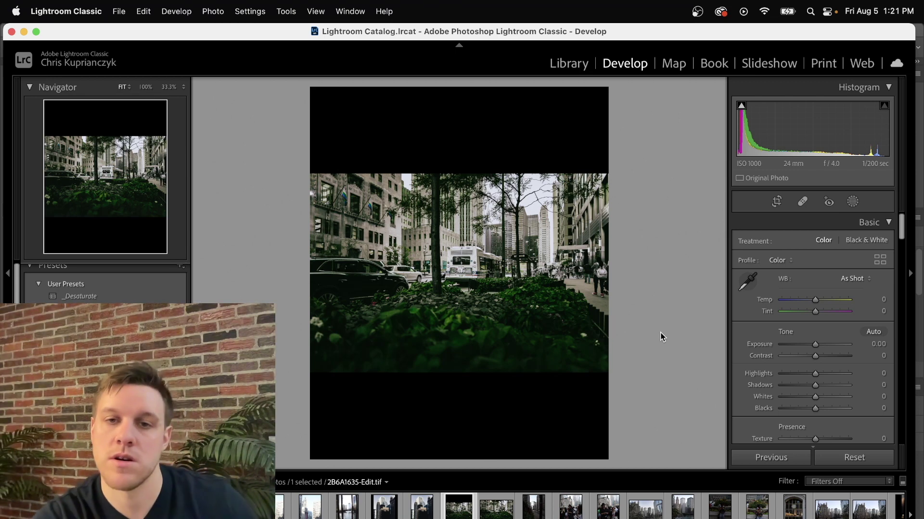
- Export the padded street TIFF via File > Export
{"action": "left_click", "coordinate": [120, 7]}
{"action": "left_click", "coordinate": [160, 201]}
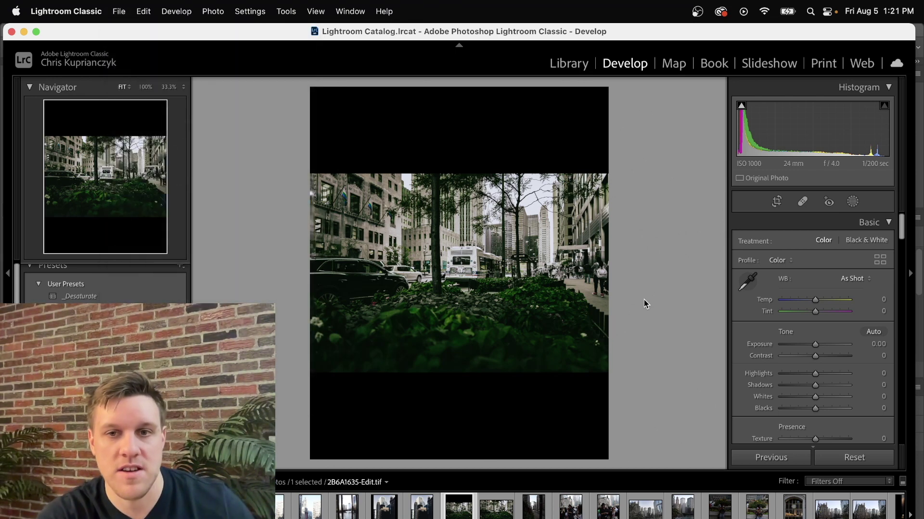
{"action": "left_click", "coordinate": [717, 427]}
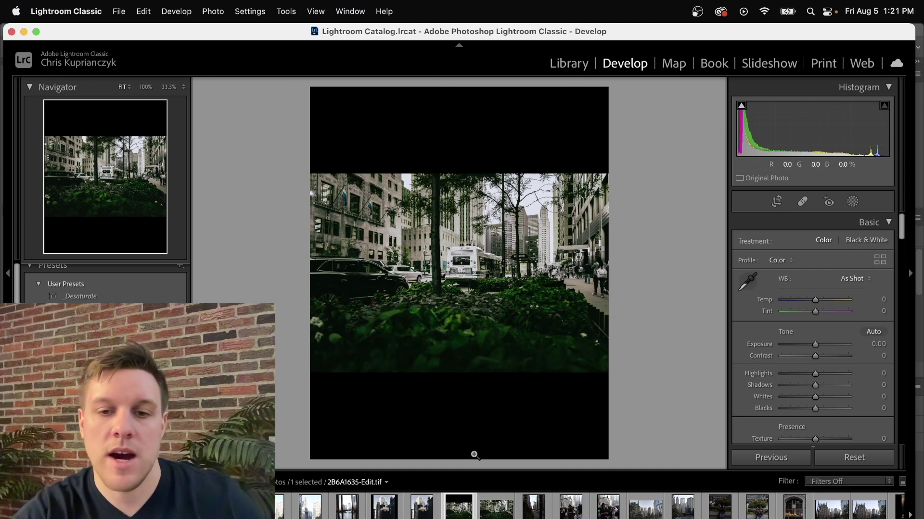
- Send the original street CR3 to Photoshop 2022 again as copy 2B6A1635-2
{"action": "left_click", "coordinate": [481, 506]}
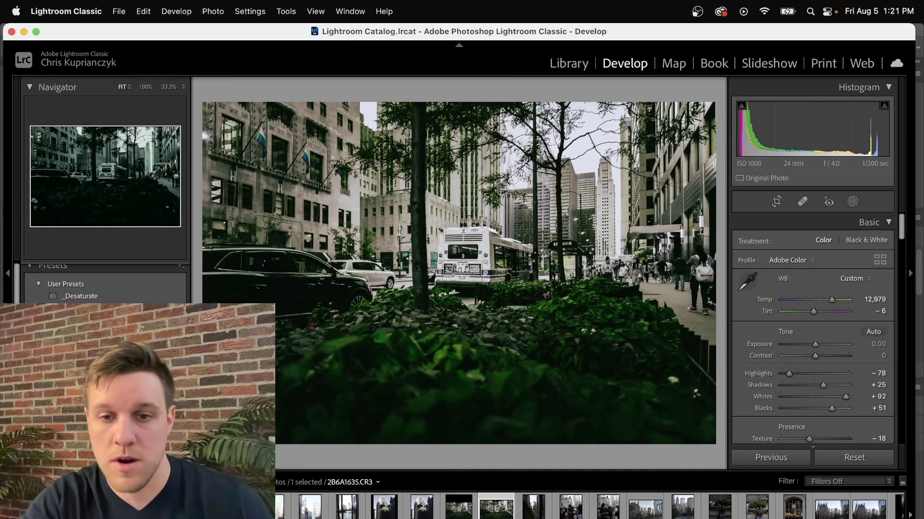
{"action": "right_click", "coordinate": [498, 517]}
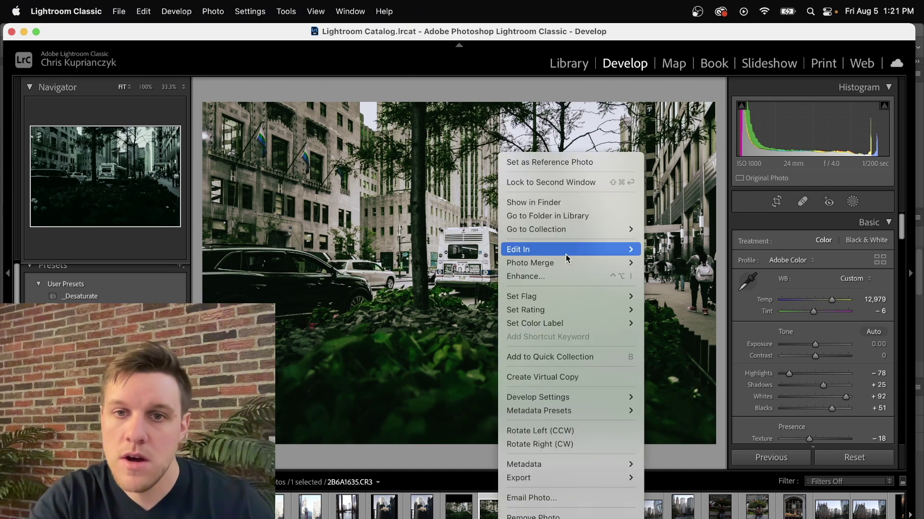
{"action": "mouse_move", "coordinate": [568, 253]}
{"action": "left_click", "coordinate": [676, 251]}
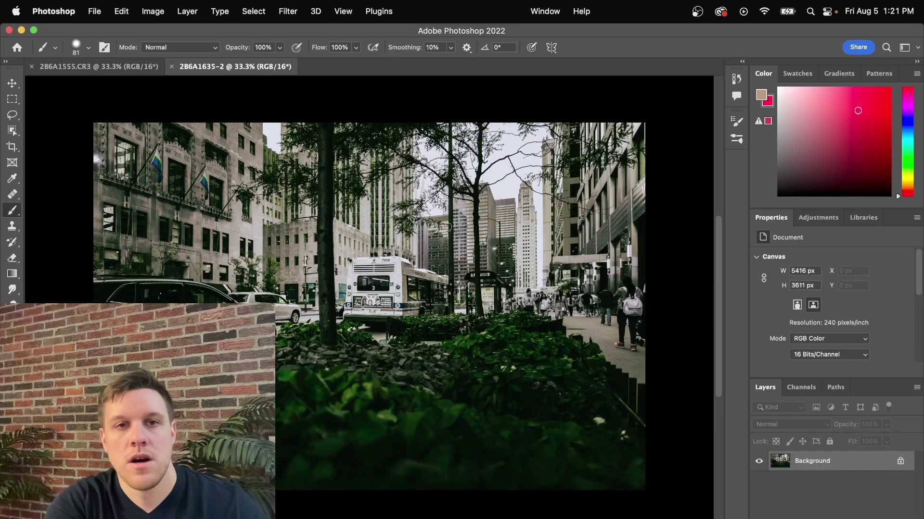
- Resize the street copy's canvas to 5700 × 7125 px with black borders
{"action": "left_click", "coordinate": [121, 13]}
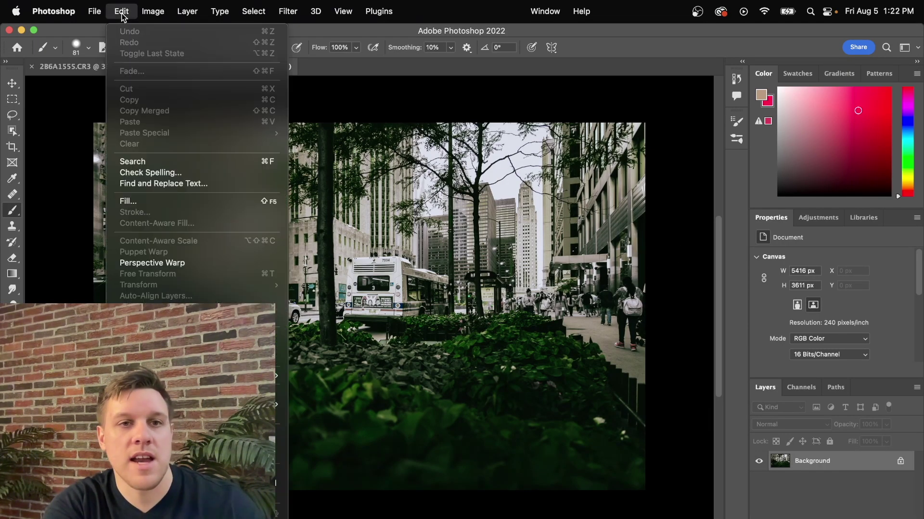
{"action": "mouse_move", "coordinate": [153, 11]}
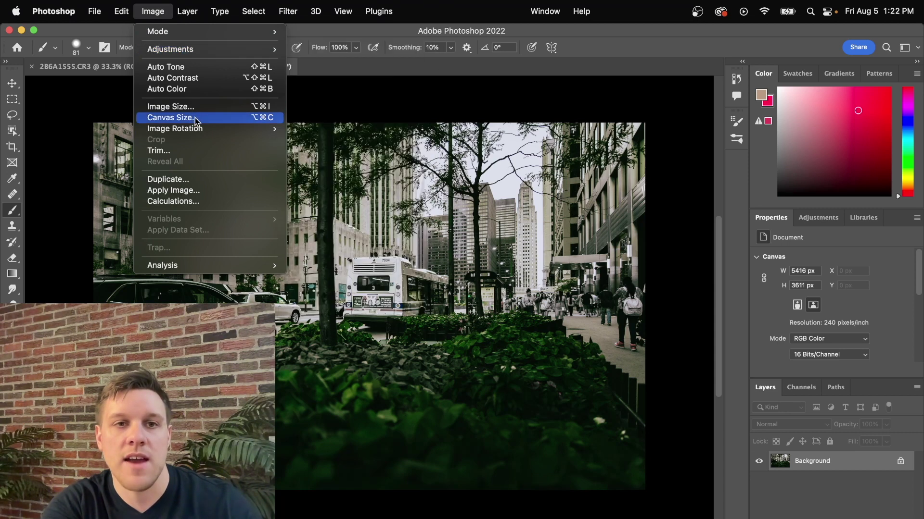
{"action": "left_click", "coordinate": [196, 119]}
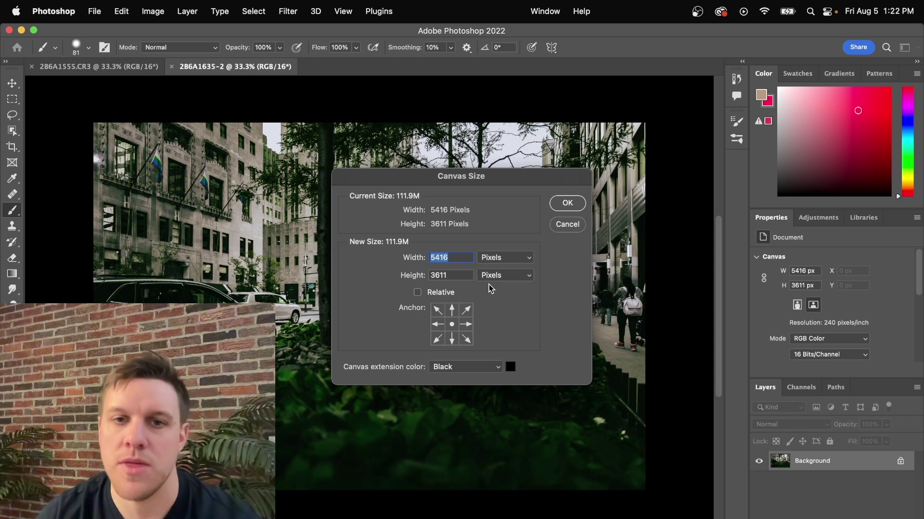
{"action": "type", "text": "5700"}
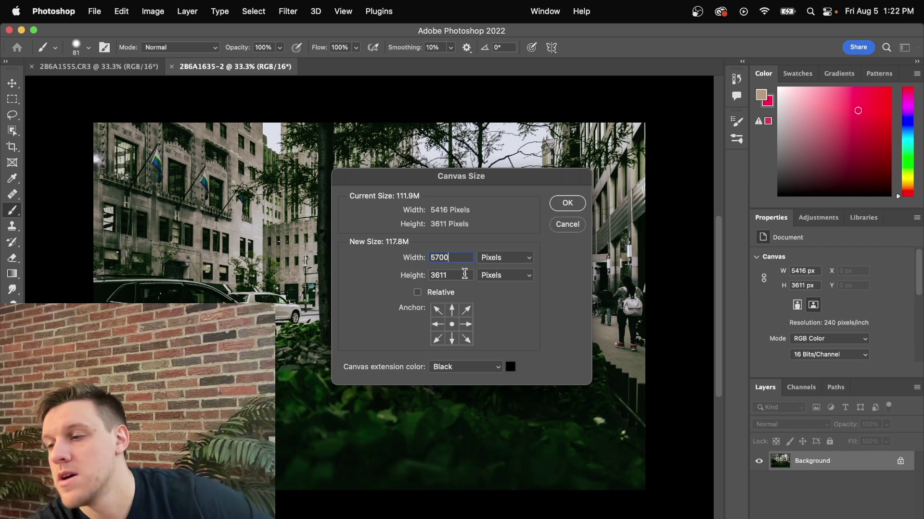
{"action": "key", "text": "Tab"}
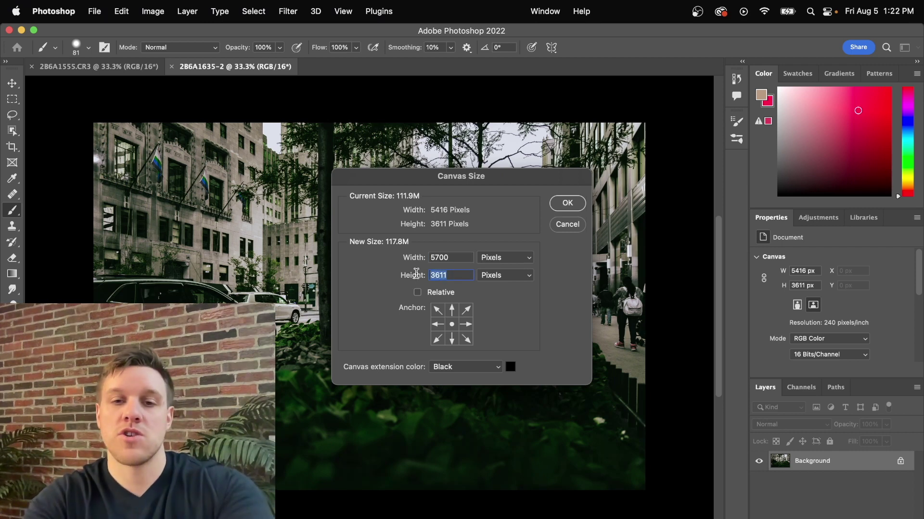
{"action": "type", "text": "7125"}
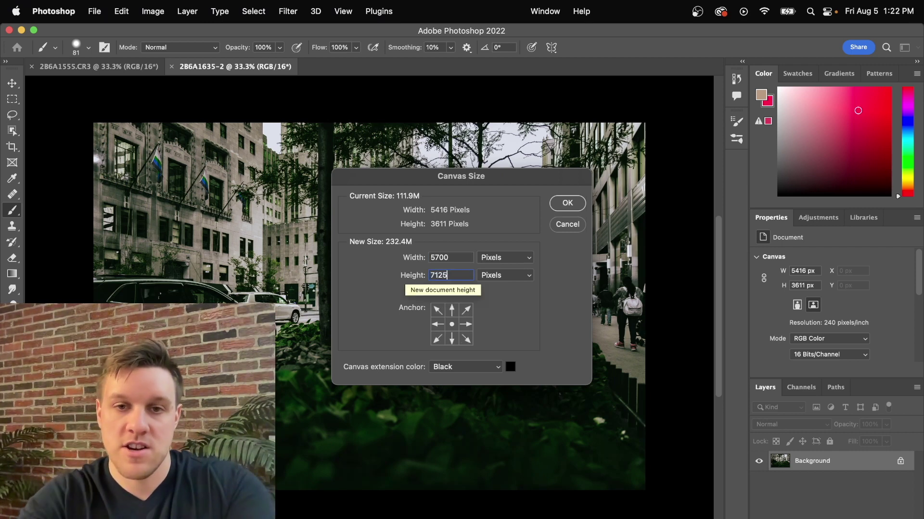
{"action": "left_click", "coordinate": [567, 203]}
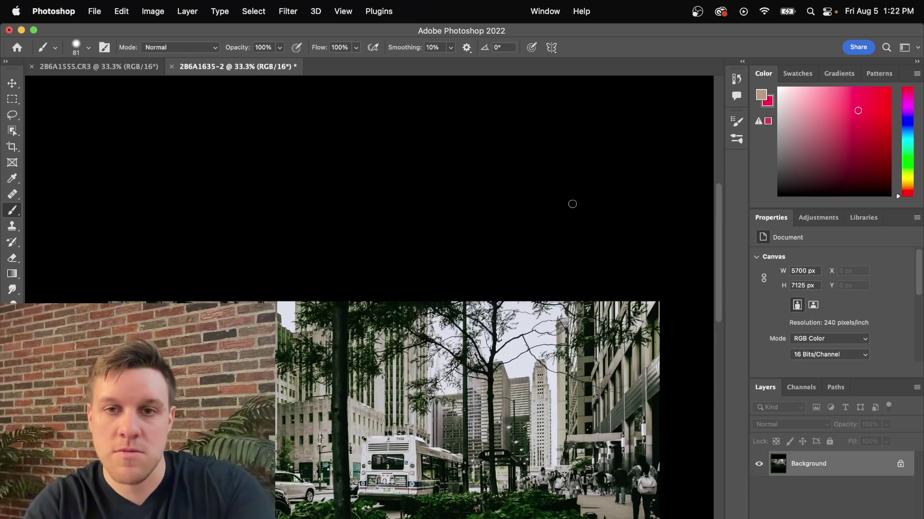
- Save and close the 5700 × 7125 copy, then switch to Lightroom Classic
{"action": "left_click", "coordinate": [172, 67]}
{"action": "left_click", "coordinate": [492, 219]}
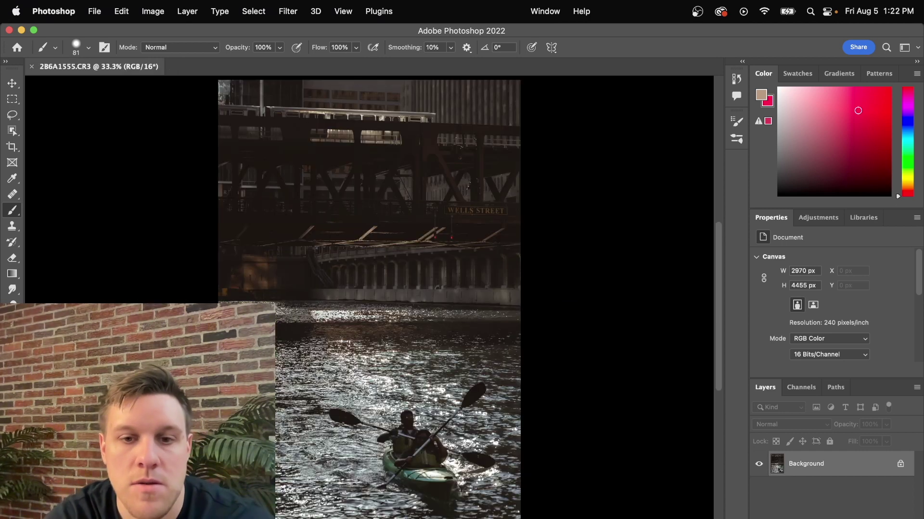
{"action": "key", "text": "super+Tab"}
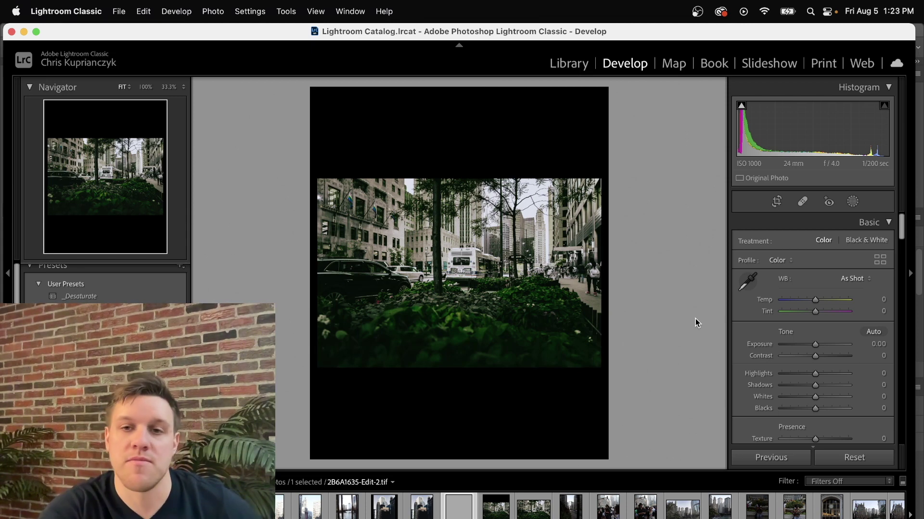
- Send the original street CR3 from the filmstrip to Photoshop 2022 as copy 2B6A1635-3
{"action": "left_click", "coordinate": [539, 508]}
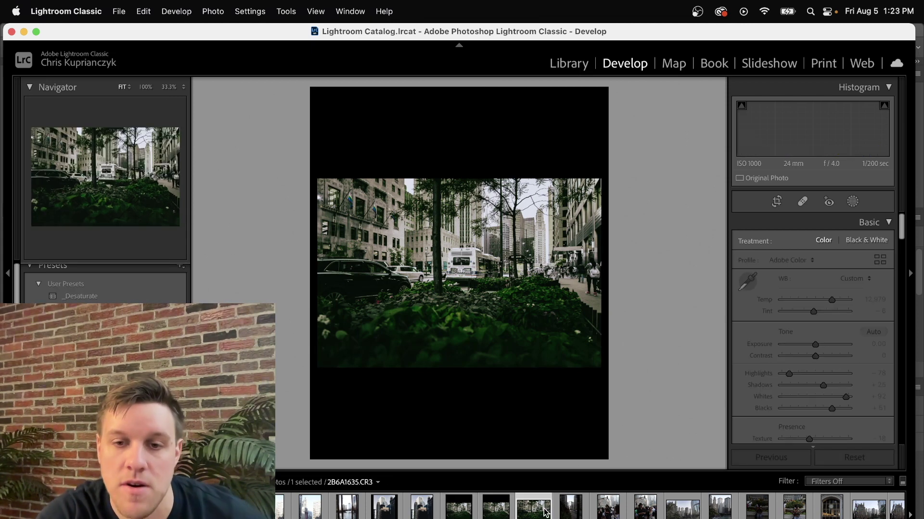
{"action": "right_click", "coordinate": [546, 513]}
{"action": "mouse_move", "coordinate": [640, 249]}
{"action": "left_click", "coordinate": [729, 250]}
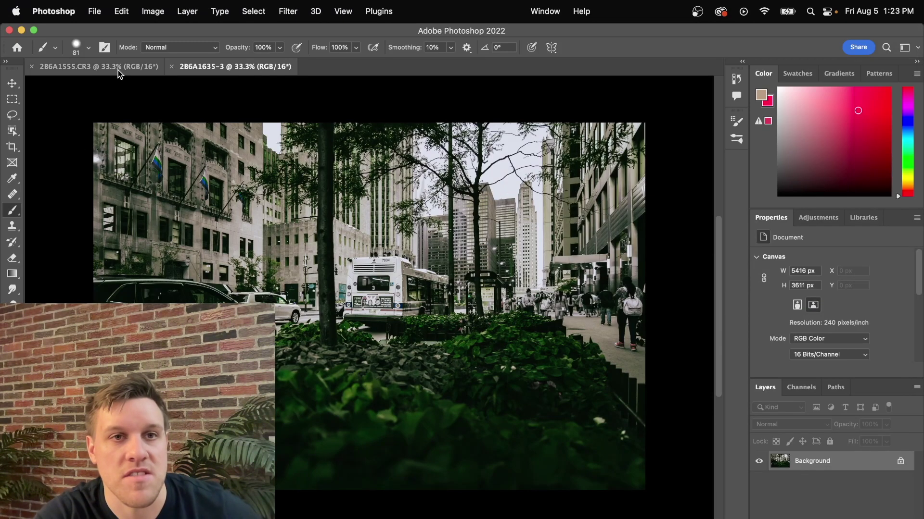
- Set the 2B6A1635-3 canvas to 6000 × 7500 px with black extension
{"action": "left_click", "coordinate": [116, 15]}
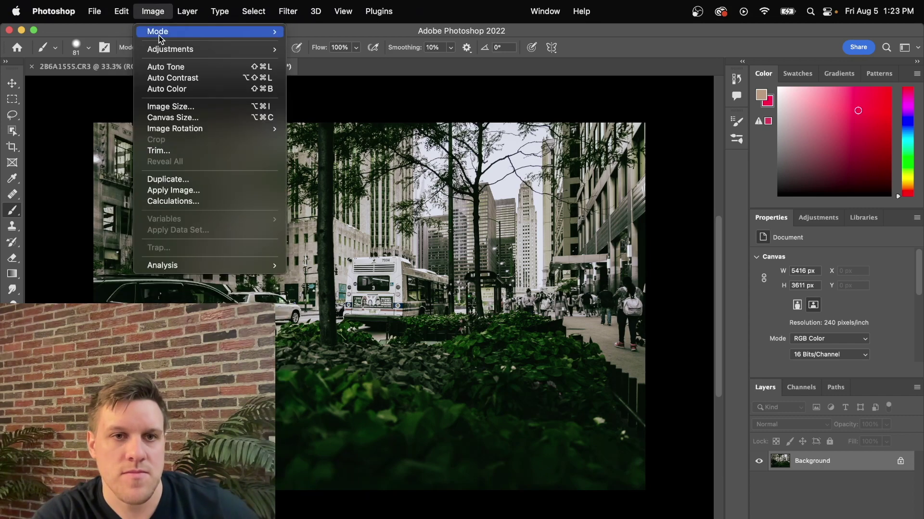
{"action": "left_click", "coordinate": [173, 117]}
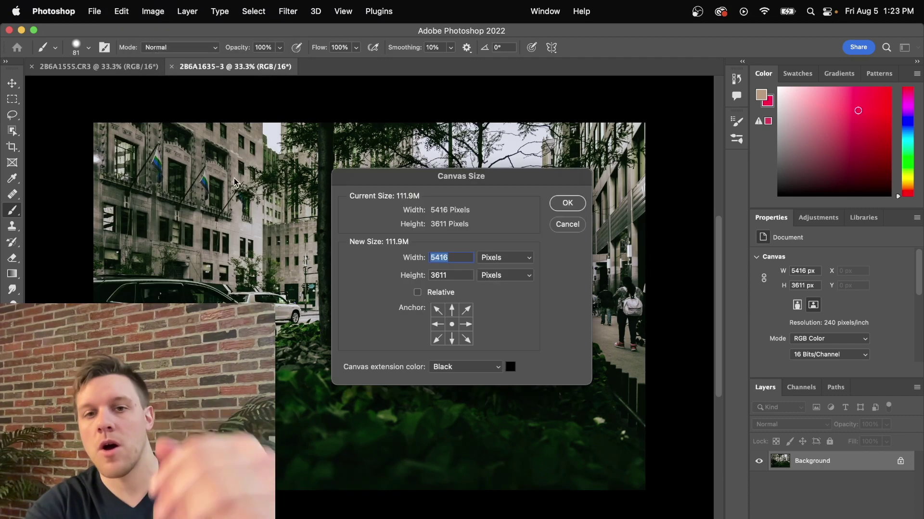
{"action": "type", "text": "6000"}
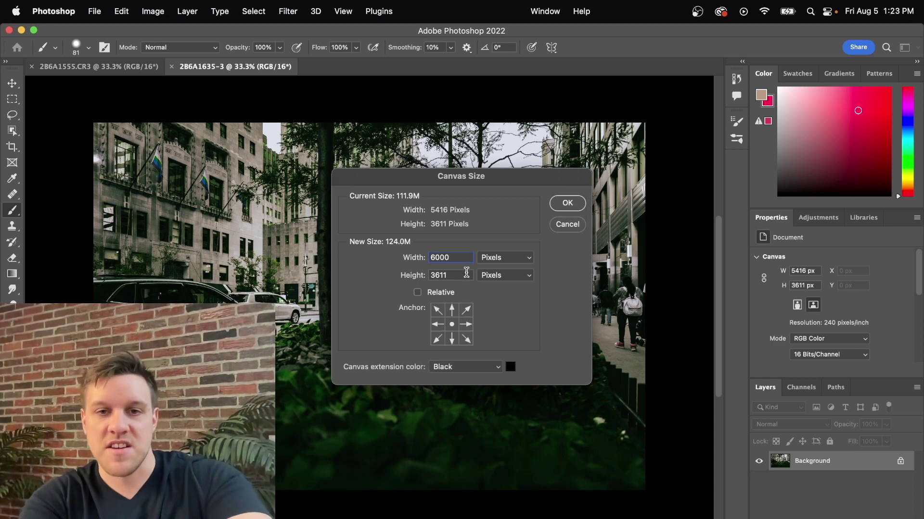
{"action": "key", "text": "Tab"}
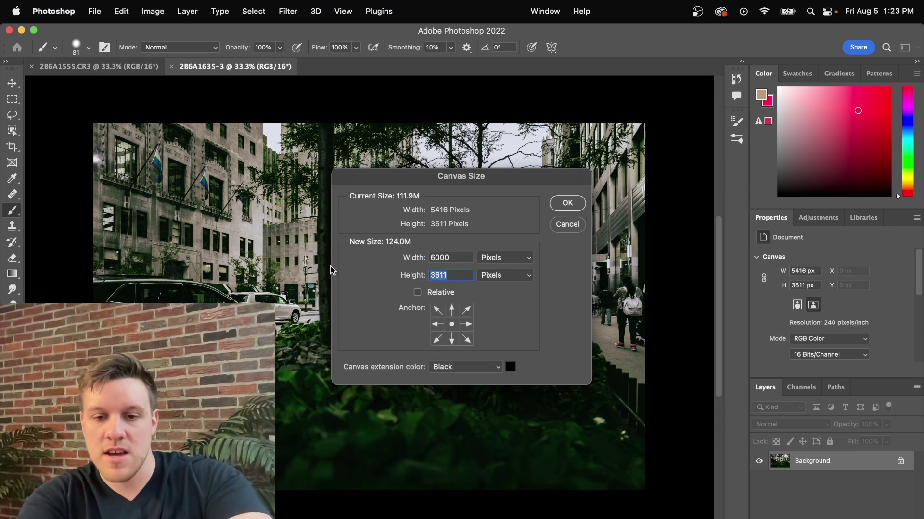
{"action": "type", "text": "7500"}
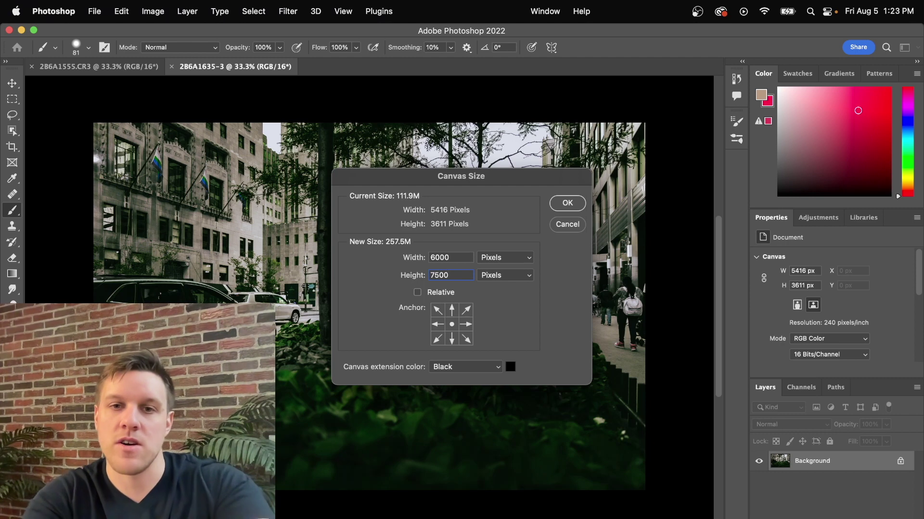
{"action": "left_click", "coordinate": [574, 205]}
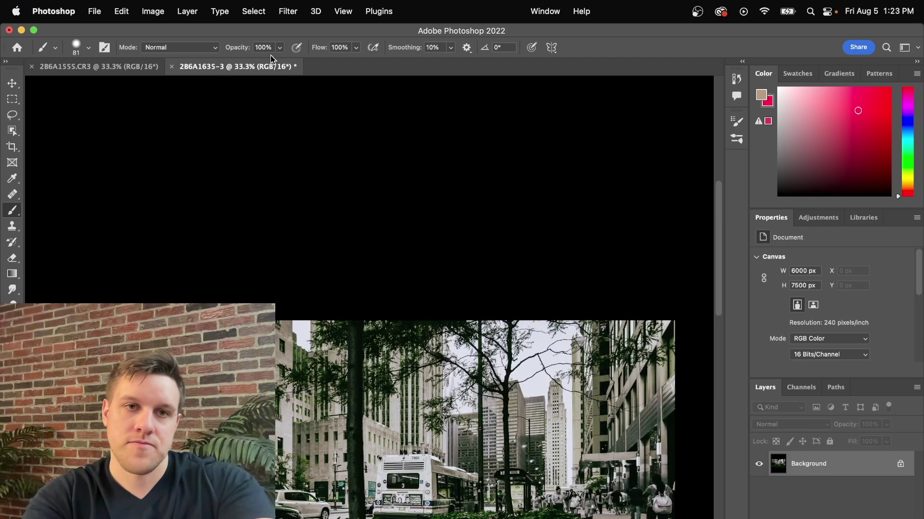
- Save and close the 2B6A1635-3 copy, then return to Lightroom Classic
{"action": "left_click", "coordinate": [172, 68]}
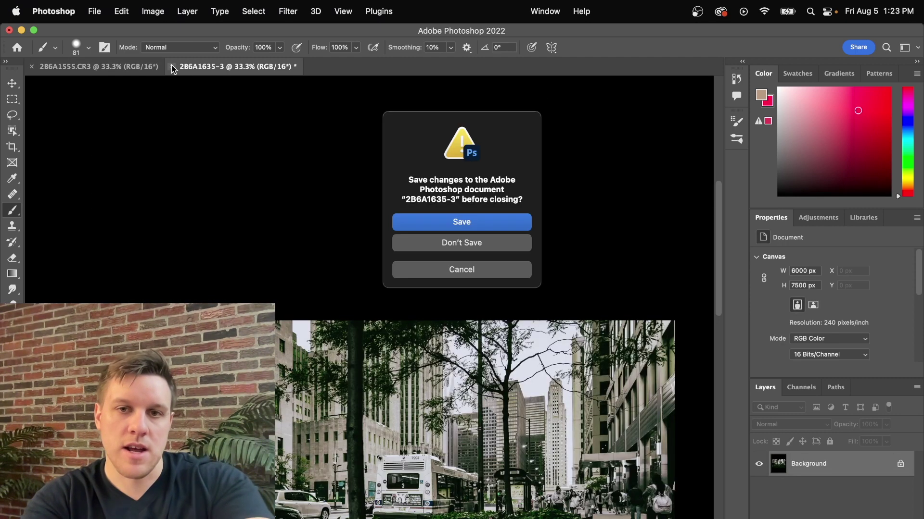
{"action": "left_click", "coordinate": [471, 220]}
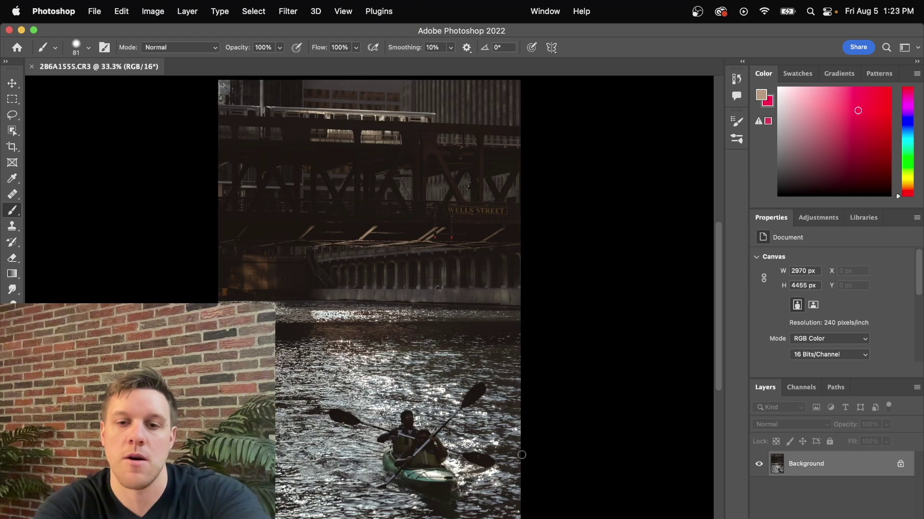
{"action": "key", "text": "super+Tab"}
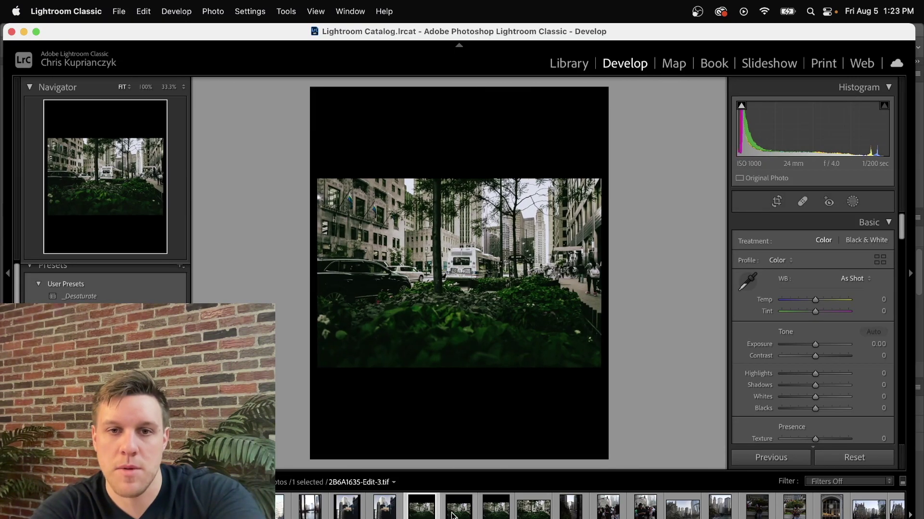
{"action": "left_click", "coordinate": [419, 516]}
{"action": "key", "text": "Right"}
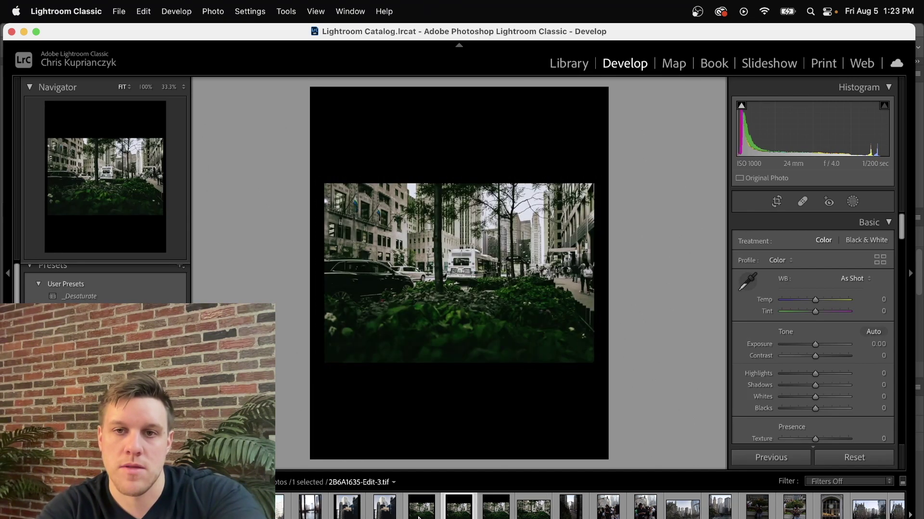
{"action": "key", "text": "Left"}
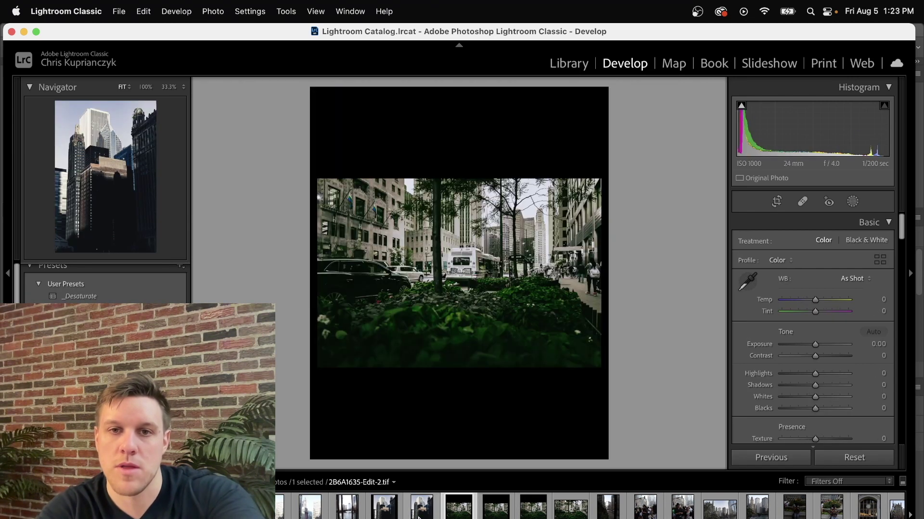
{"action": "key", "text": "Right"}
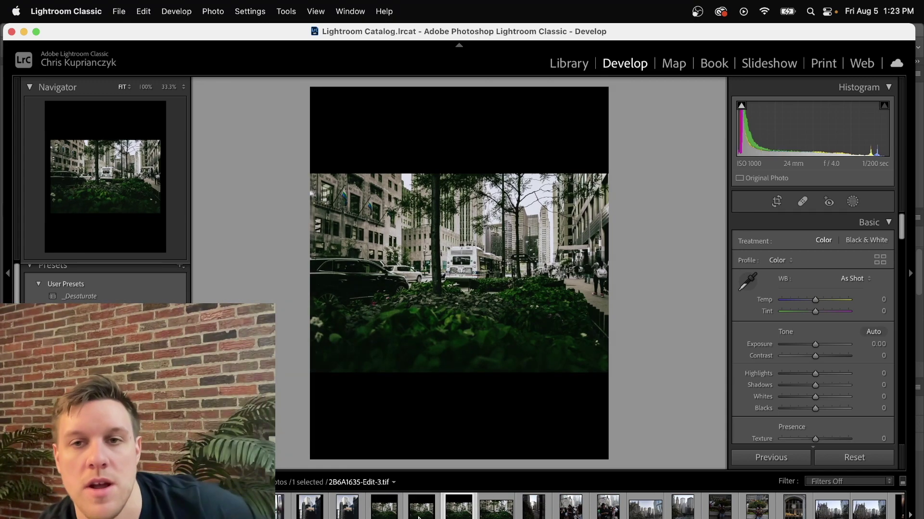
{"action": "key", "text": "Left"}
{"action": "key", "text": "Right"}
{"action": "key", "text": "Right"}
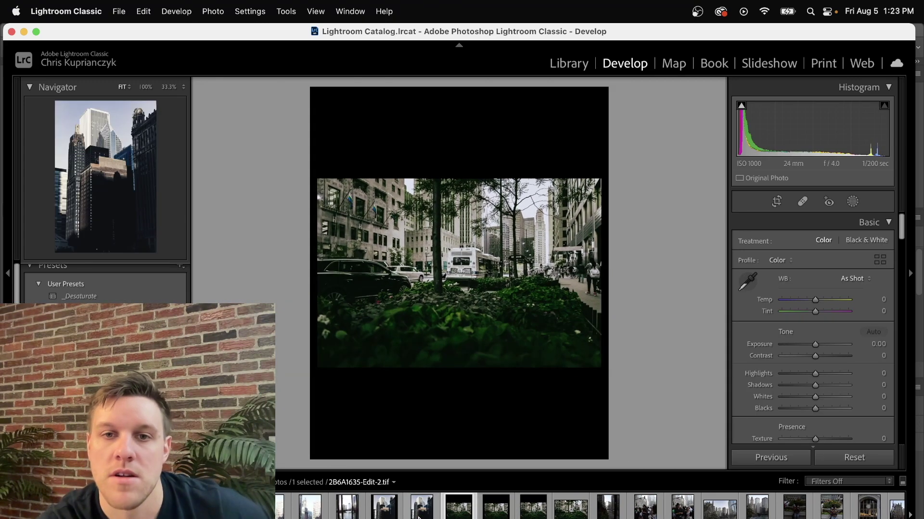